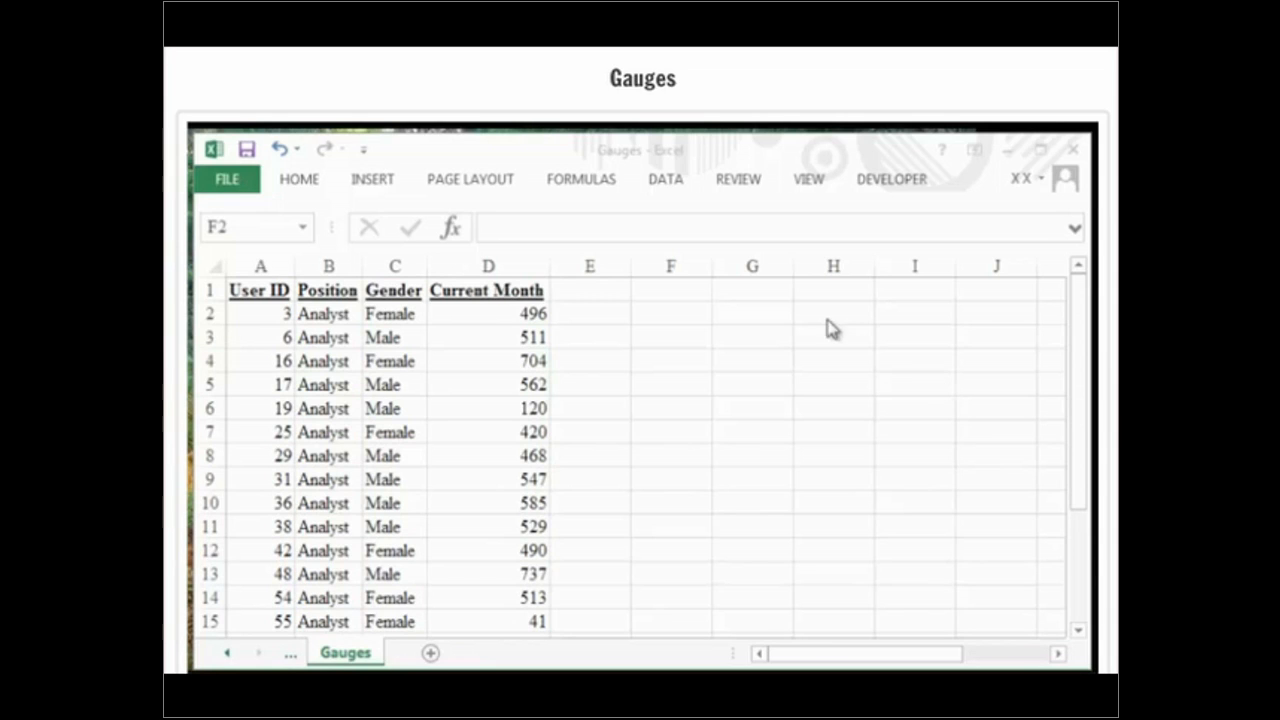
Step: Insert the Gauge app by Revision Design into the Gauges worksheet
left_click(380, 190)
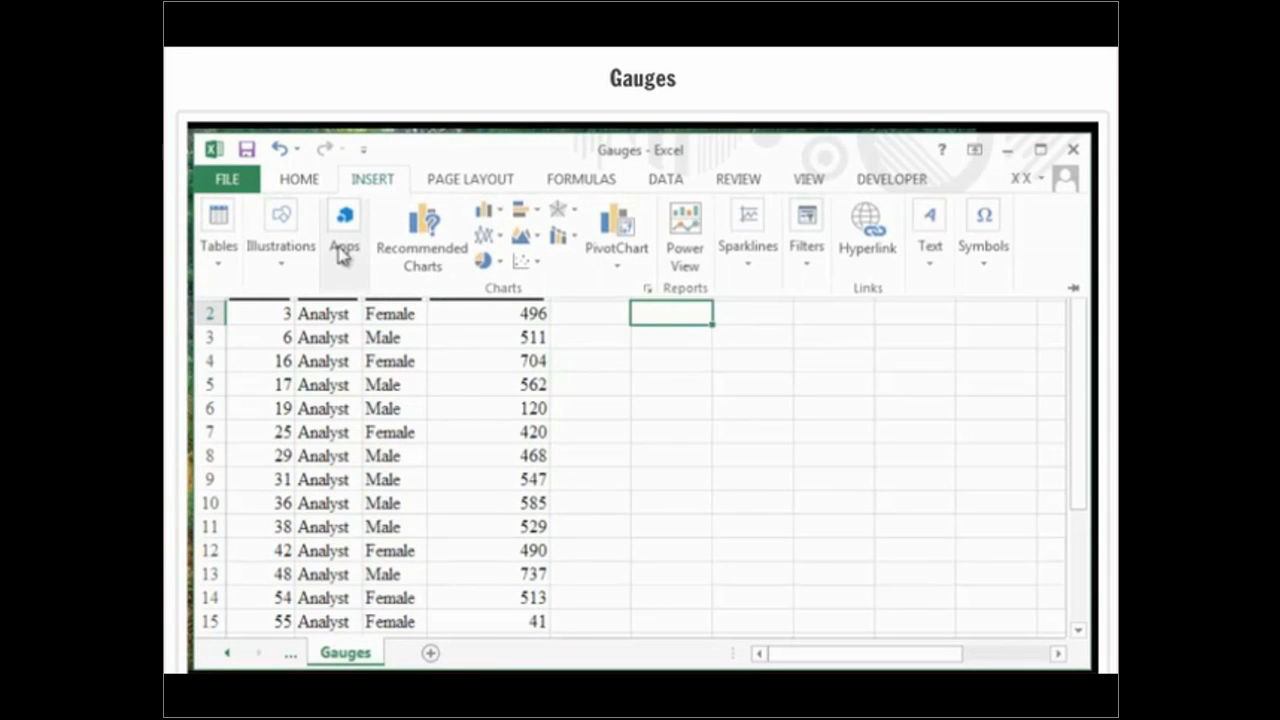
left_click(343, 250)
left_click(370, 360)
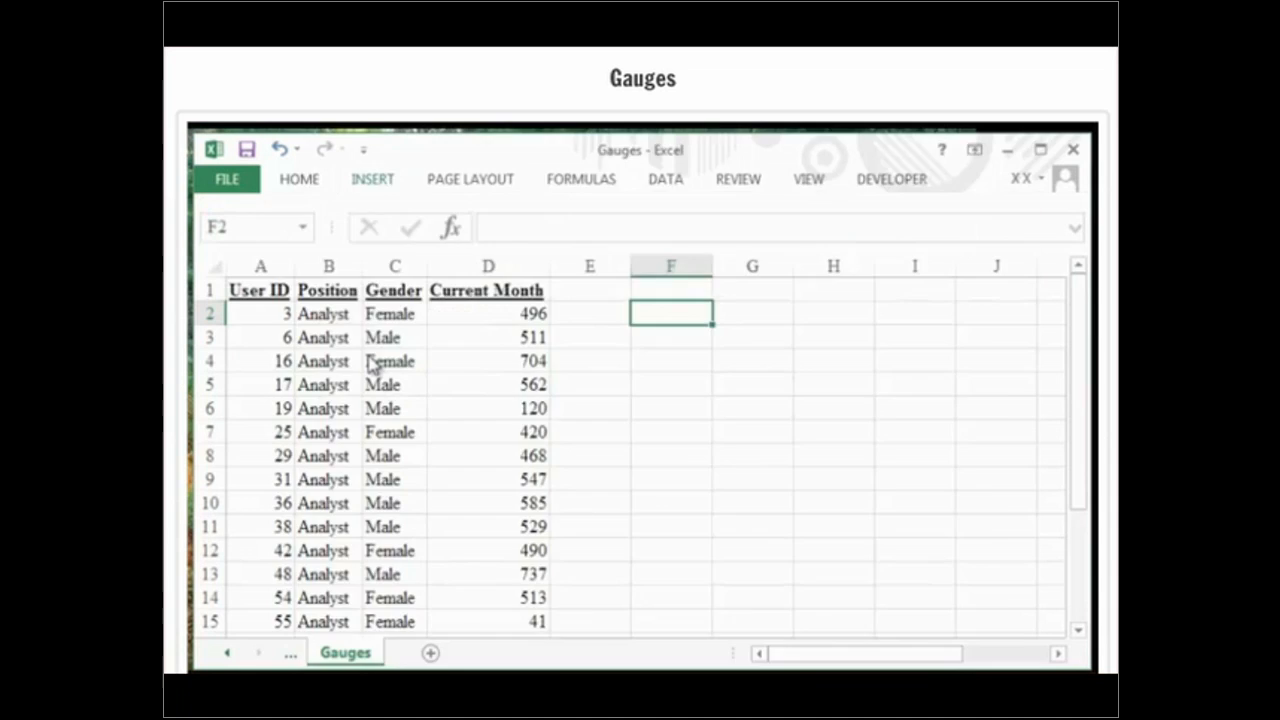
left_click(363, 308)
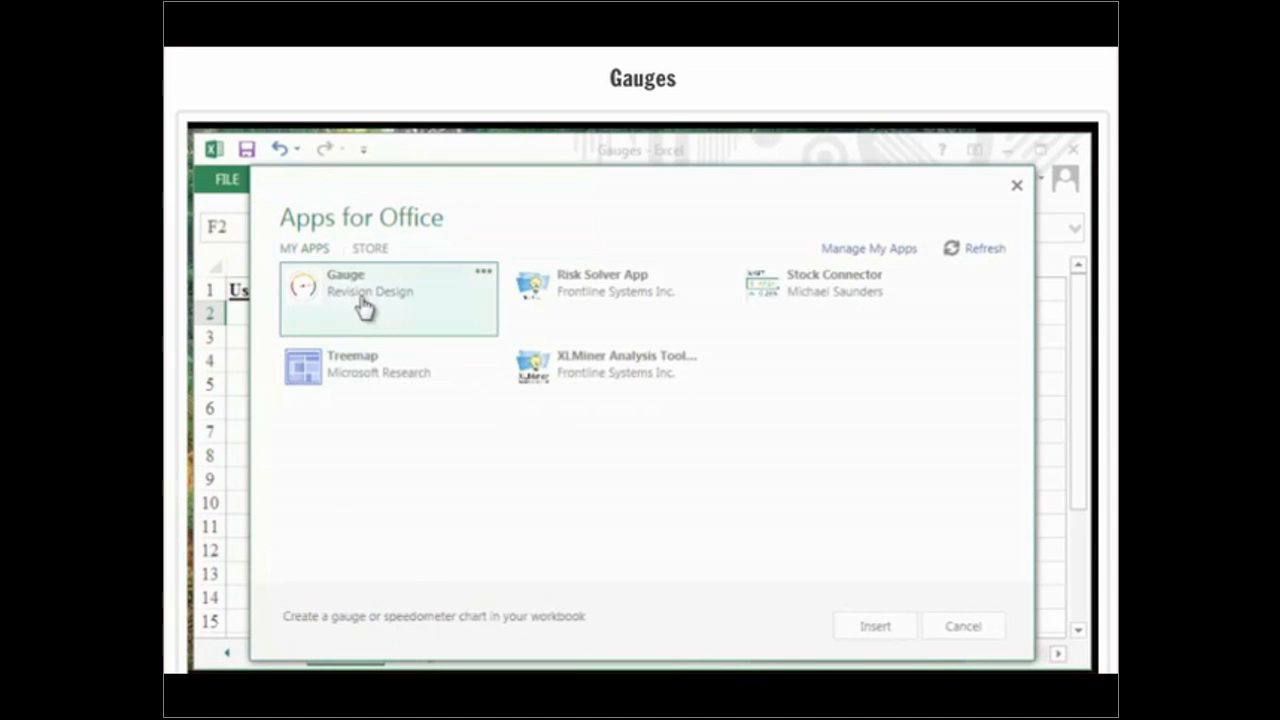
double_click(363, 308)
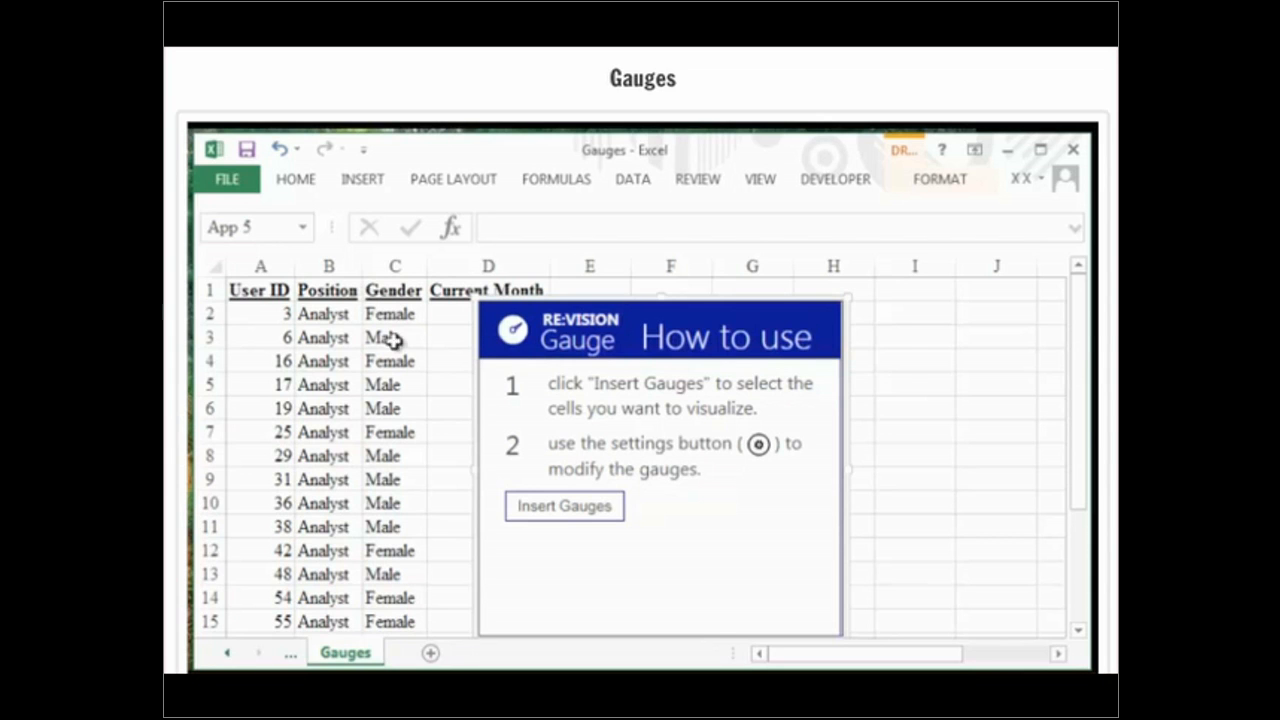
Step: Visualize cells D2:D6 of the Gauges sheet as gauges and widen the gauge object to about the end of column J
left_click(524, 506)
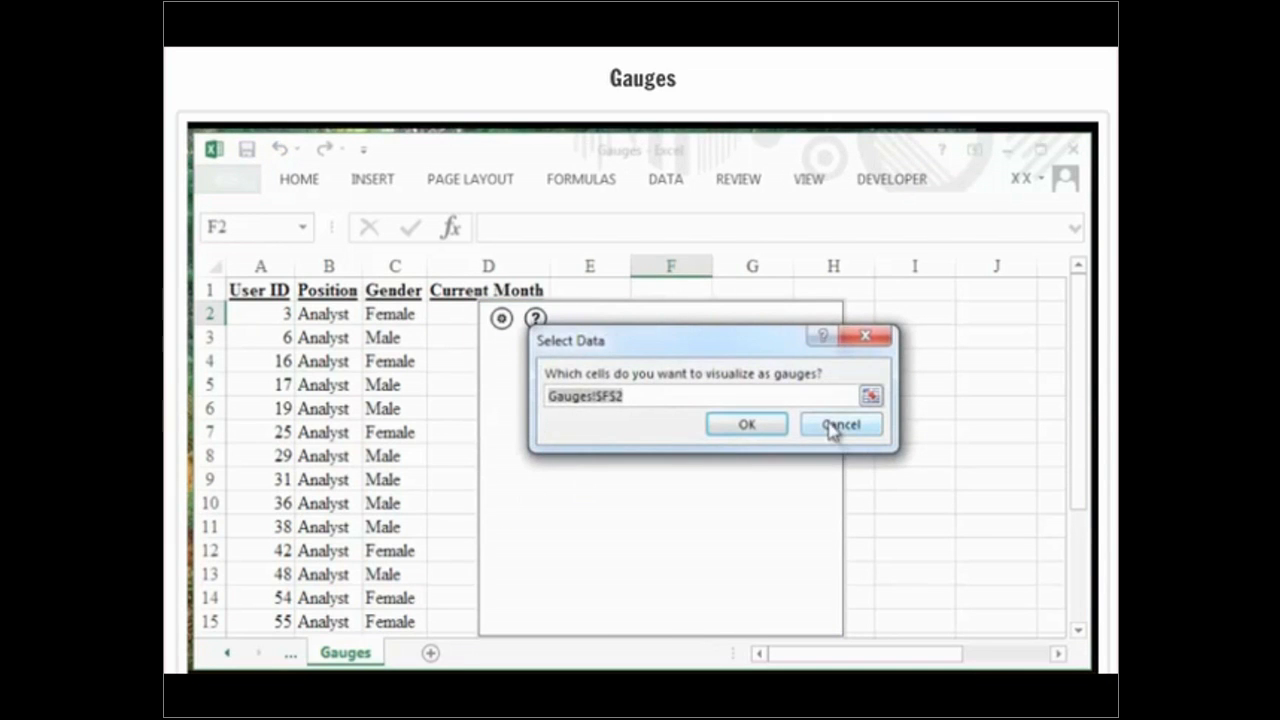
left_click(870, 395)
left_click_drag(449, 318, 448, 417)
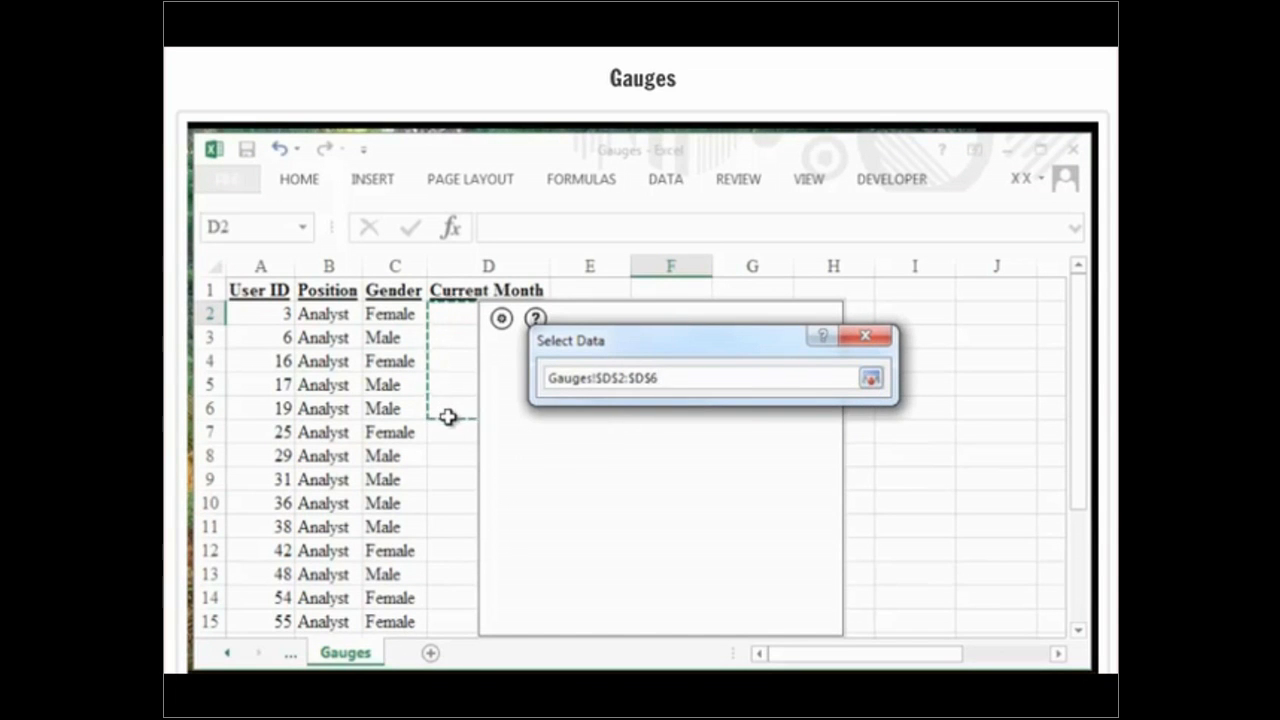
left_click(871, 378)
left_click(757, 430)
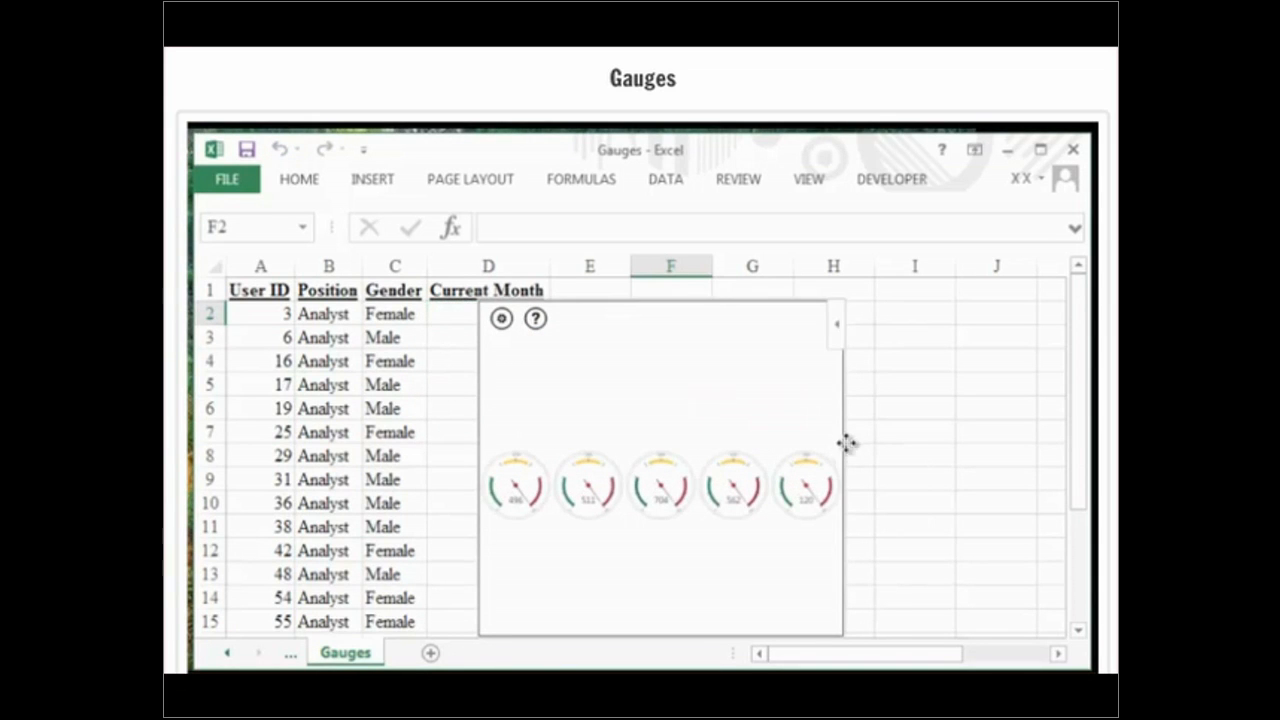
left_click(846, 448)
left_click_drag(848, 465, 1036, 465)
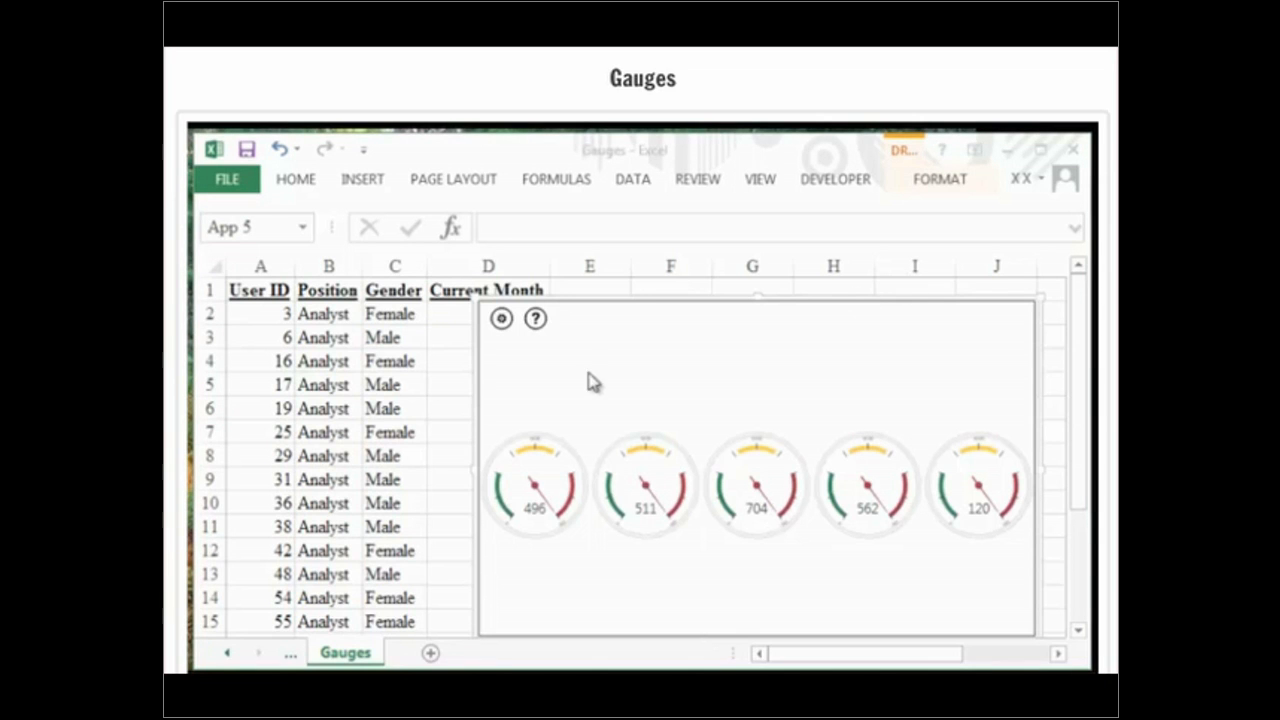
Step: Open the gauge settings and review the value limits, color ranges, display options and theme choices
left_click(501, 319)
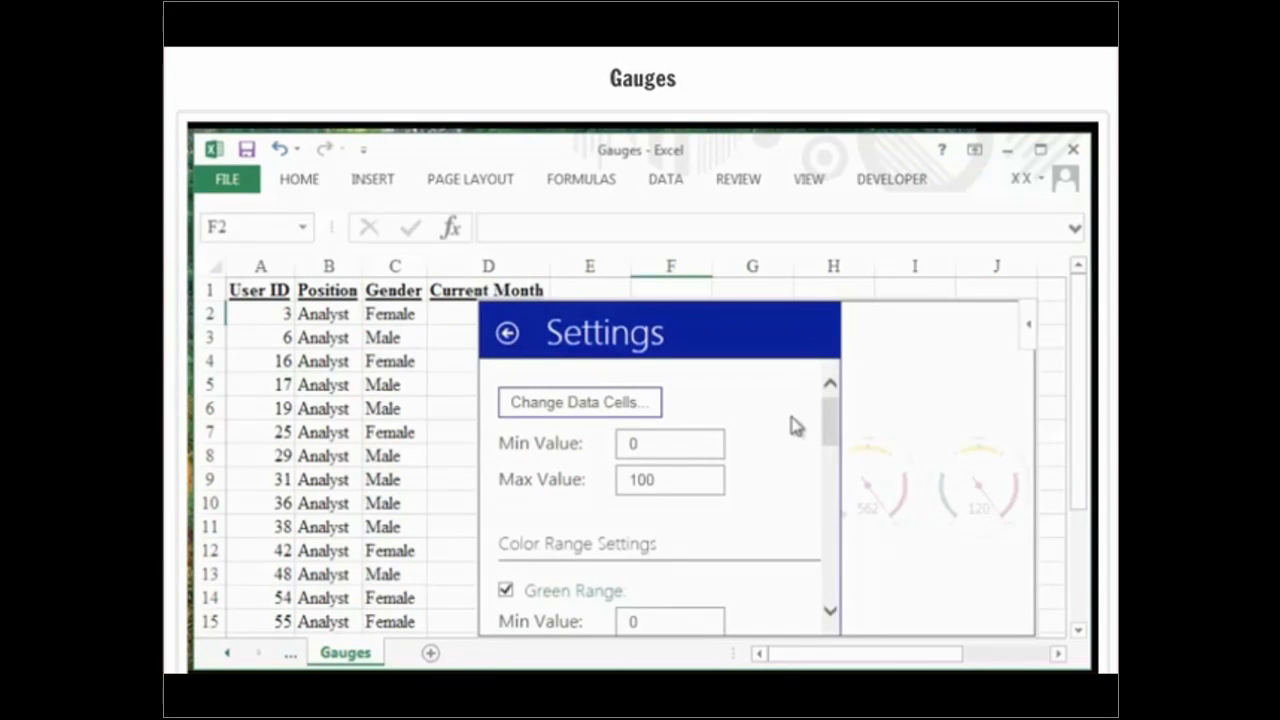
left_click_drag(829, 426, 835, 532)
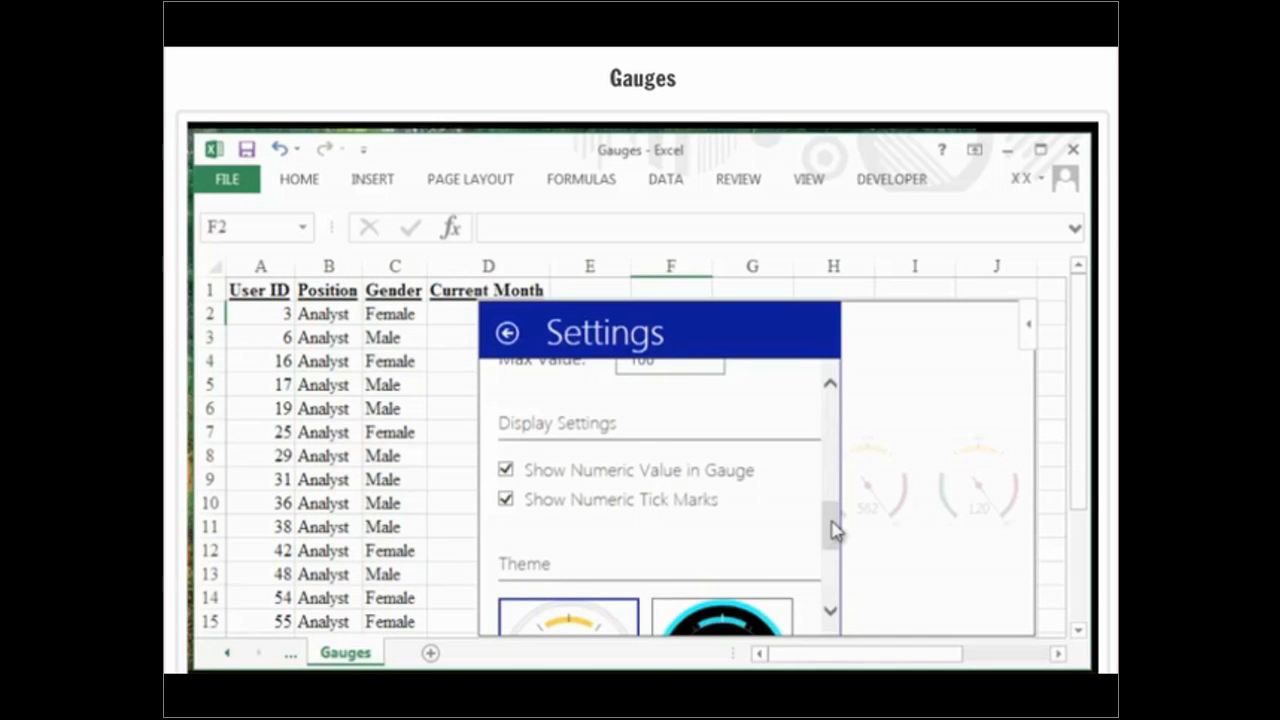
left_click_drag(835, 532, 830, 392)
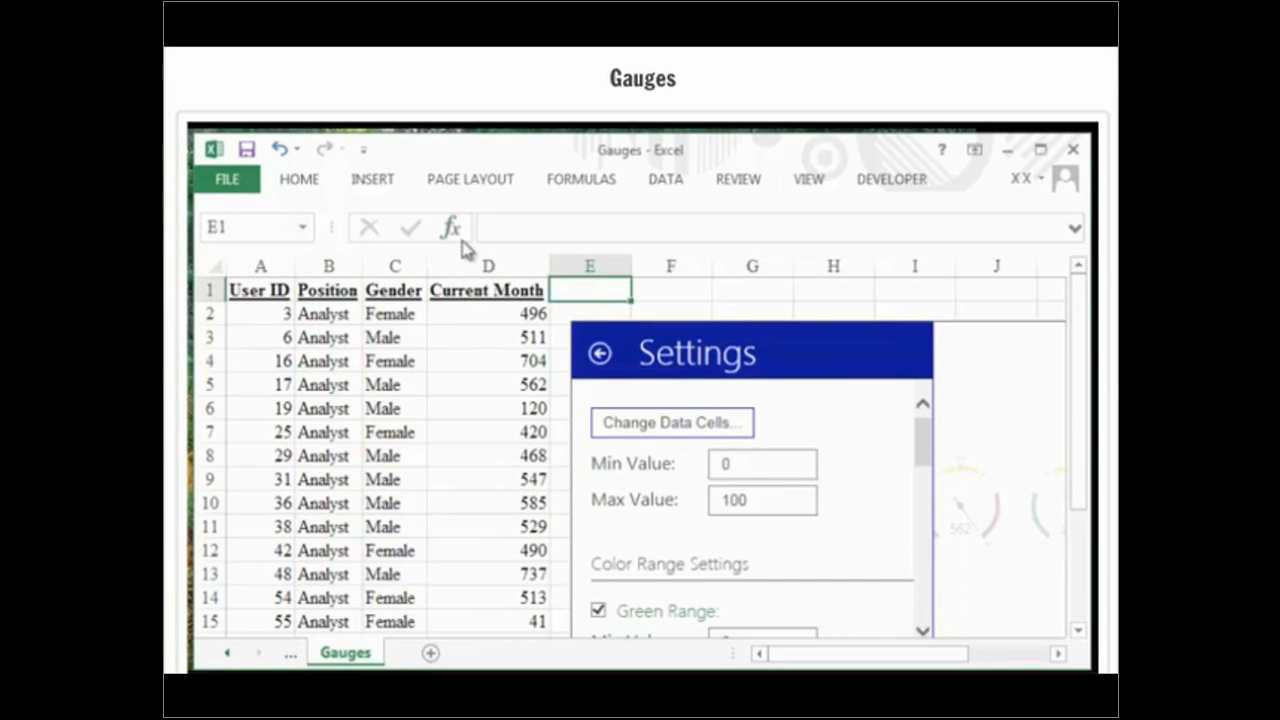
Step: Insert the QUARTILE function in cell E1 with D2:D22 as its array
left_click(456, 232)
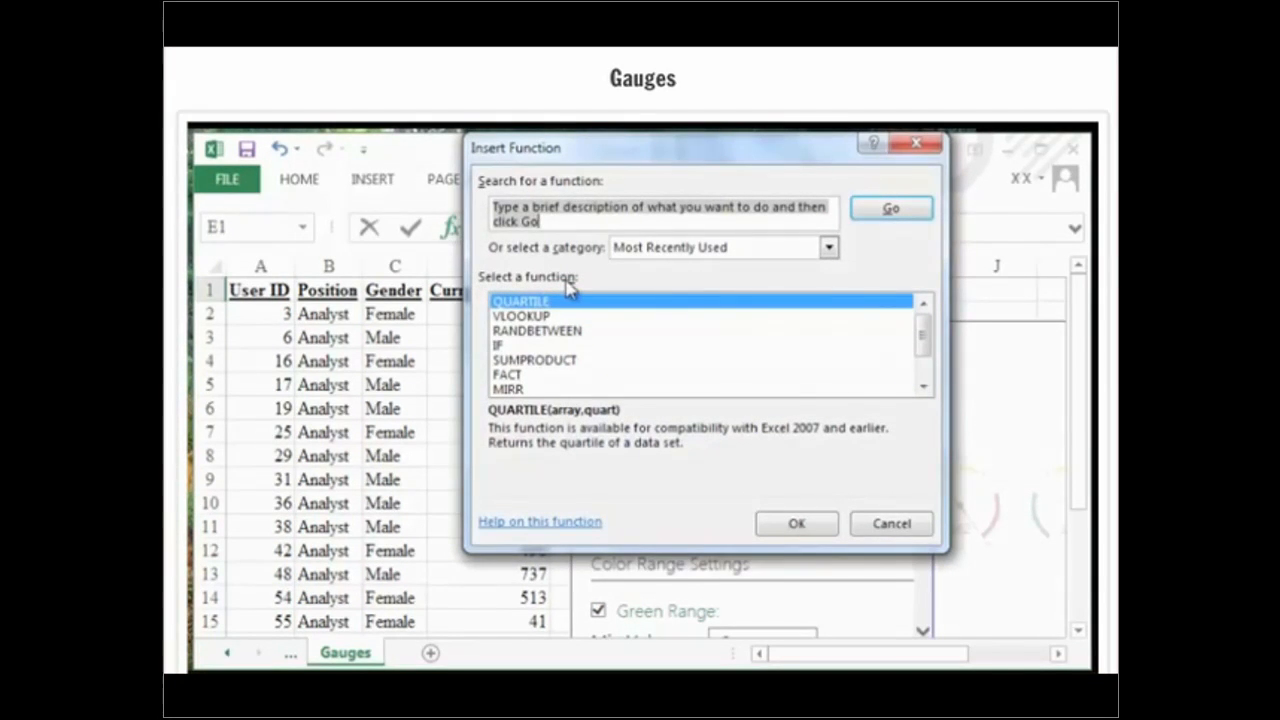
type("Quartile")
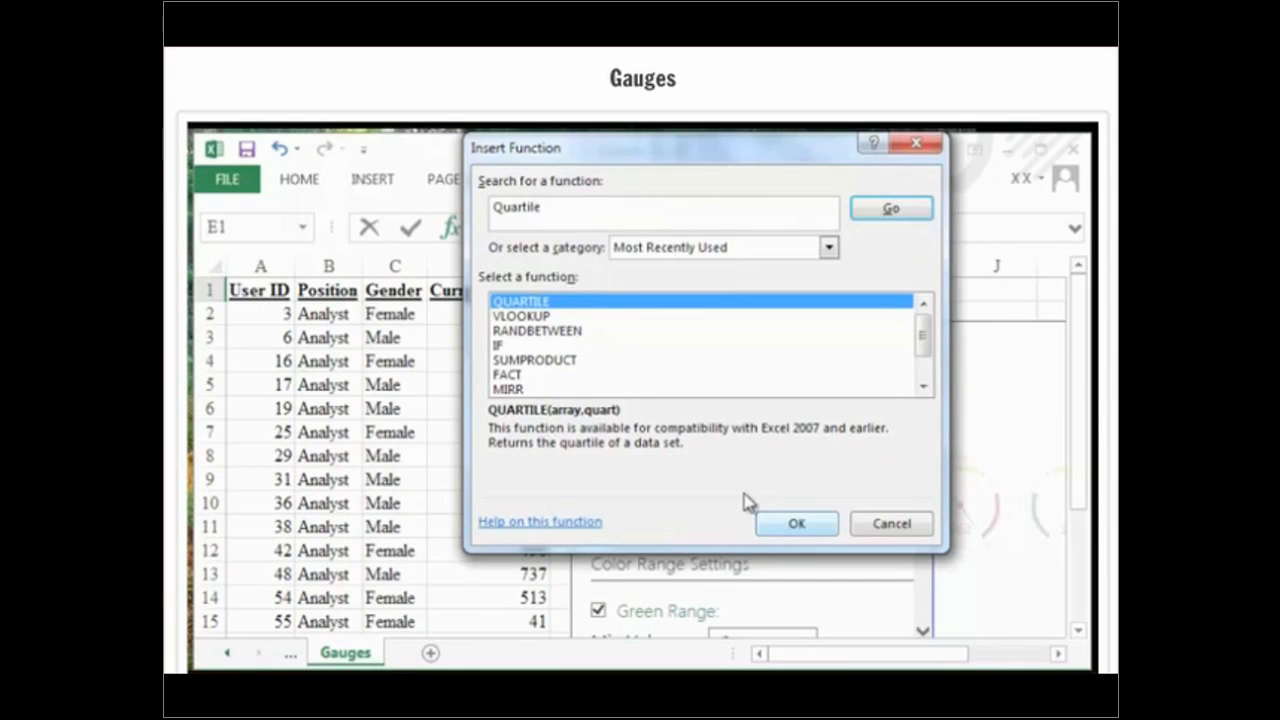
left_click(810, 532)
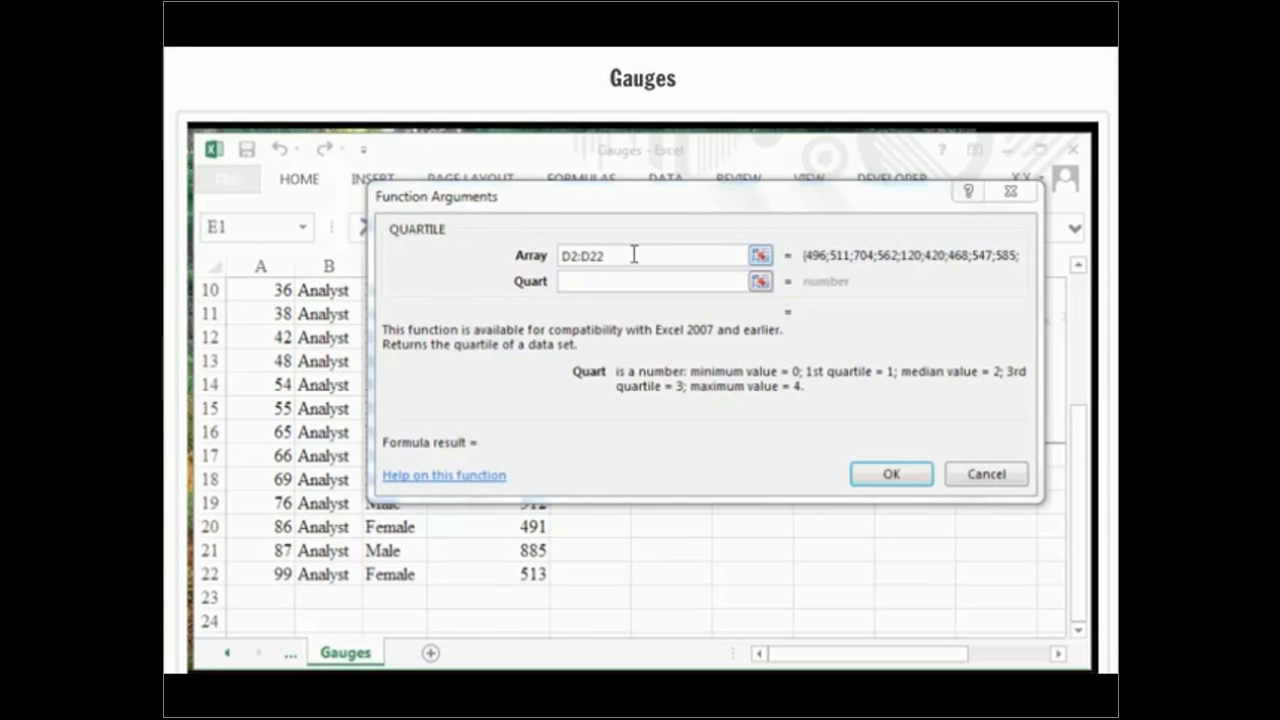
Step: Preview the quartile results for Quart values 0 through 4 and complete the E1 formula with Quart 1
left_click(582, 287)
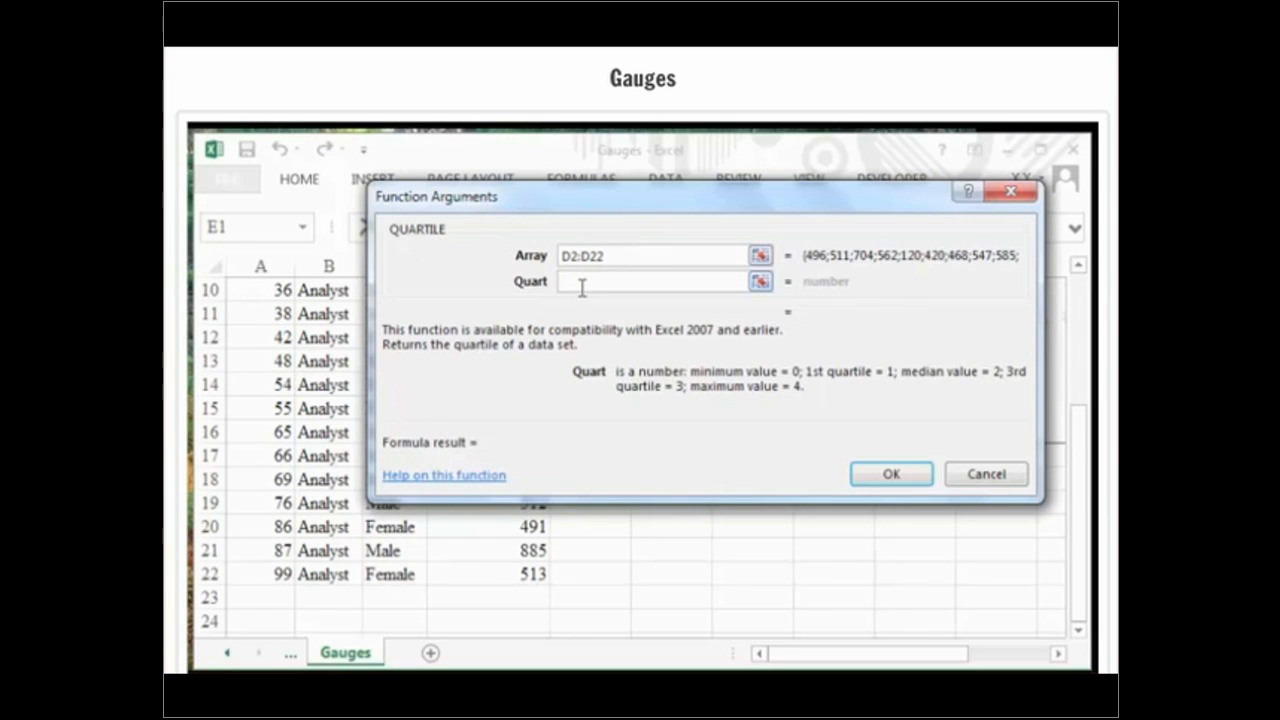
type("0")
key("BackSpace")
type("1")
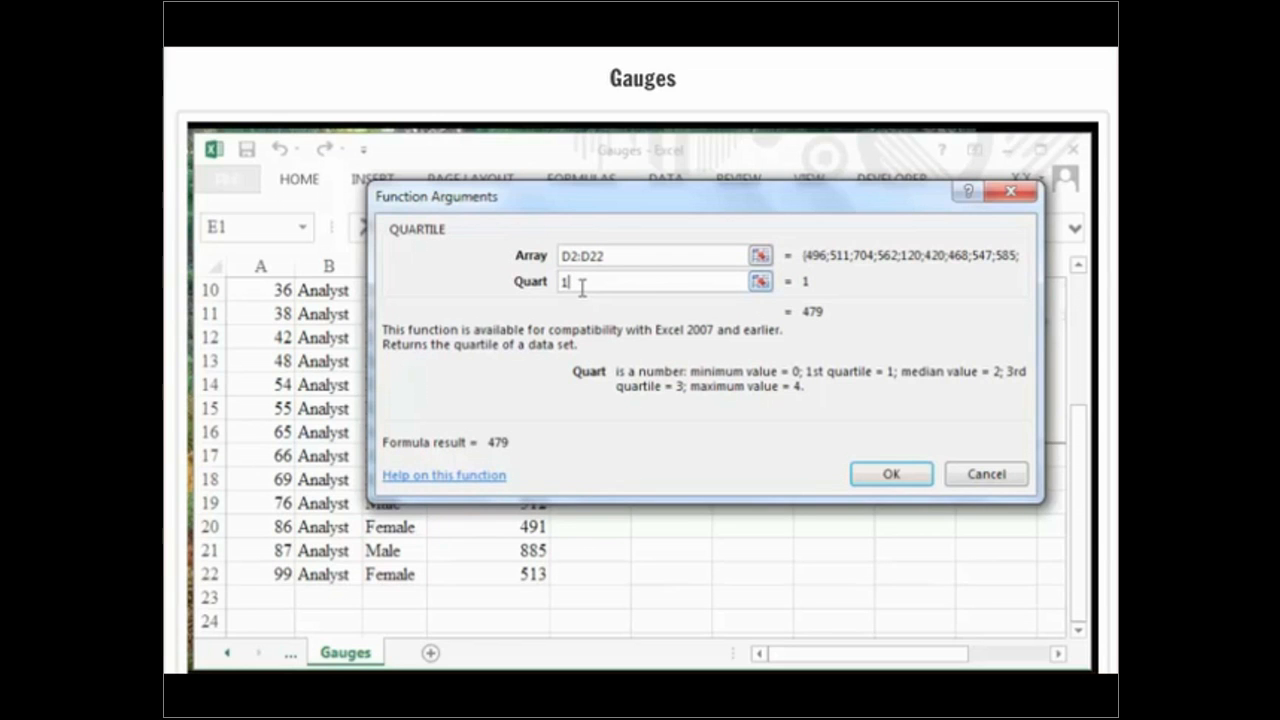
key("BackSpace")
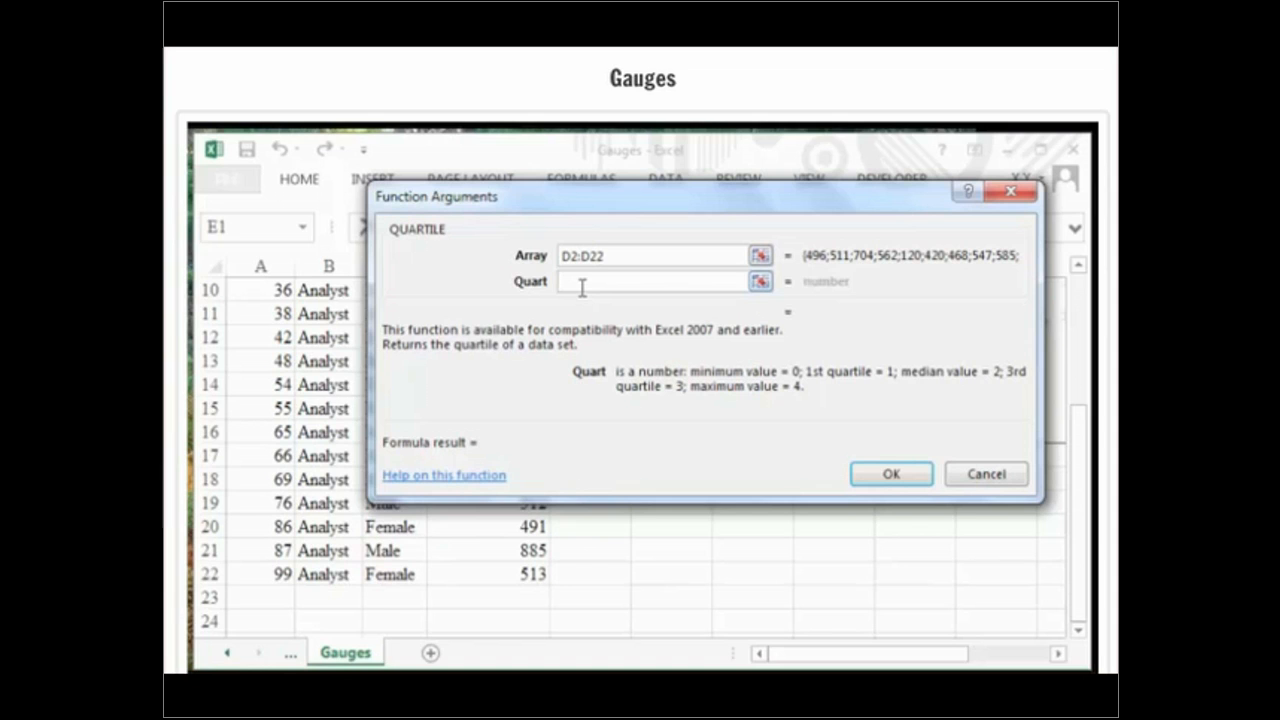
type("2")
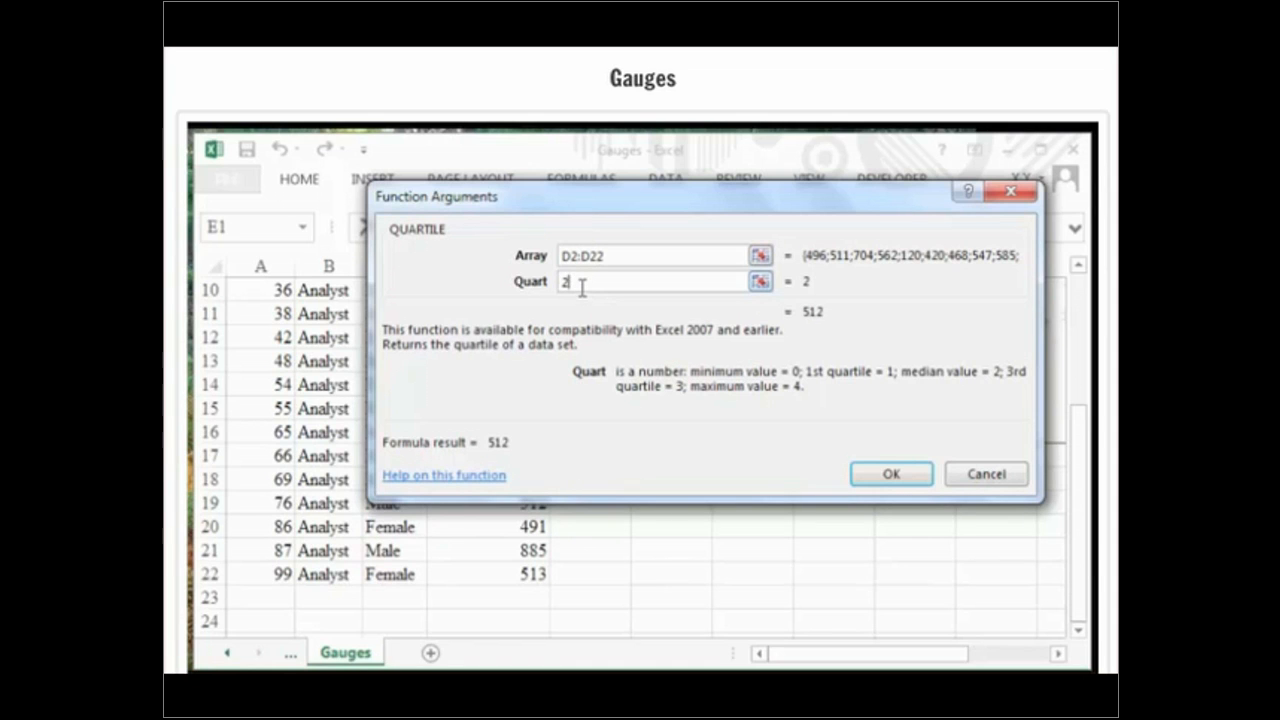
key("BackSpace")
type("3")
key("BackSpace")
type("41")
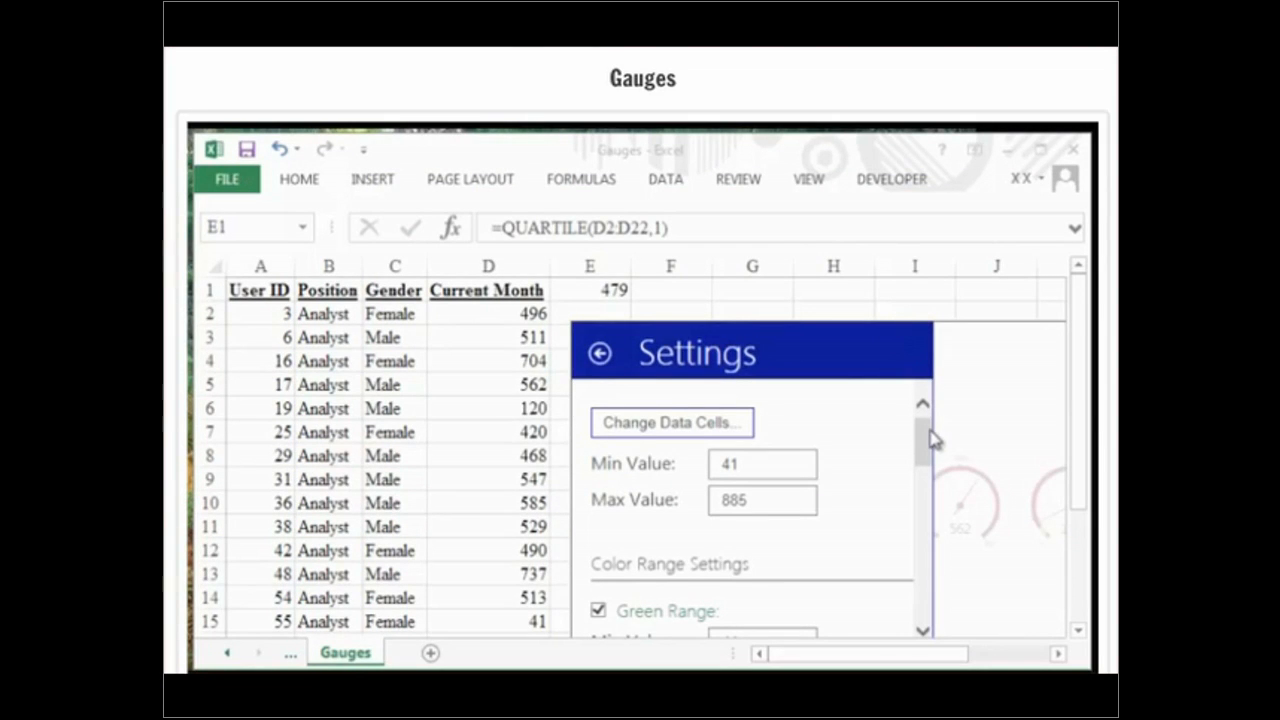
Step: Review the gauge's overall limits, its green, yellow and red ranges, the display options and the available themes
left_click_drag(929, 434, 928, 450)
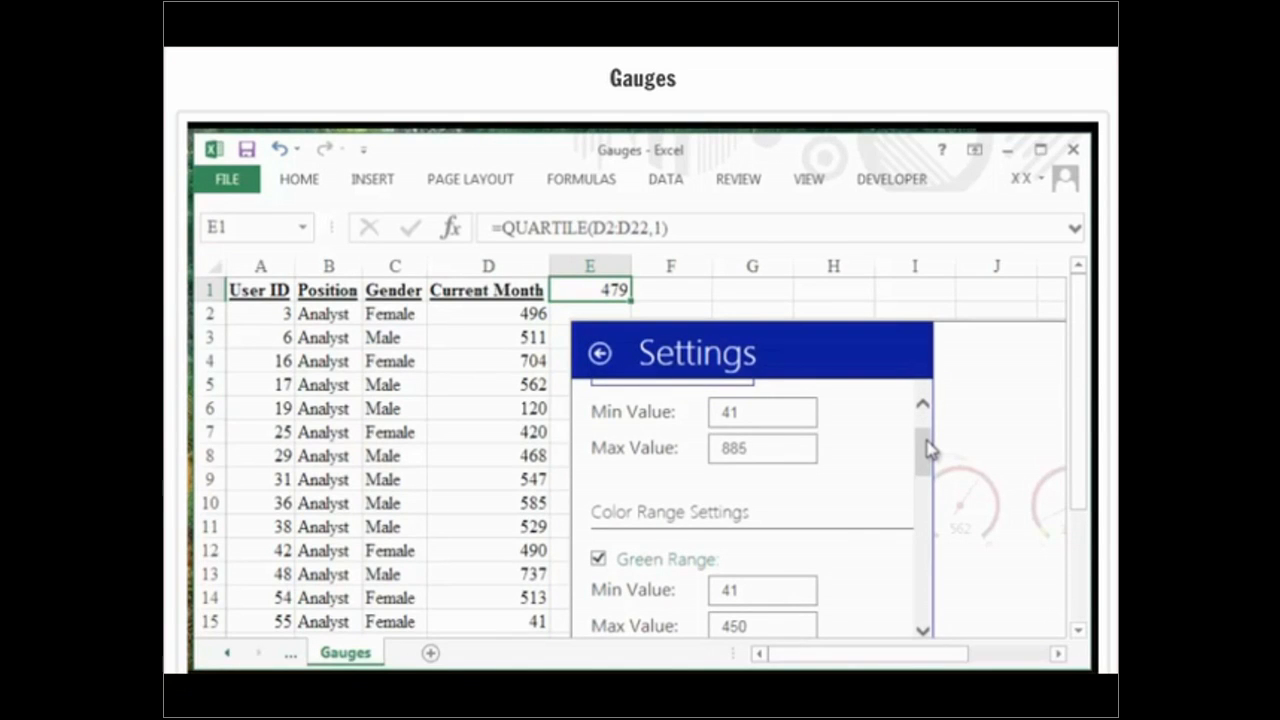
left_click_drag(928, 450, 933, 481)
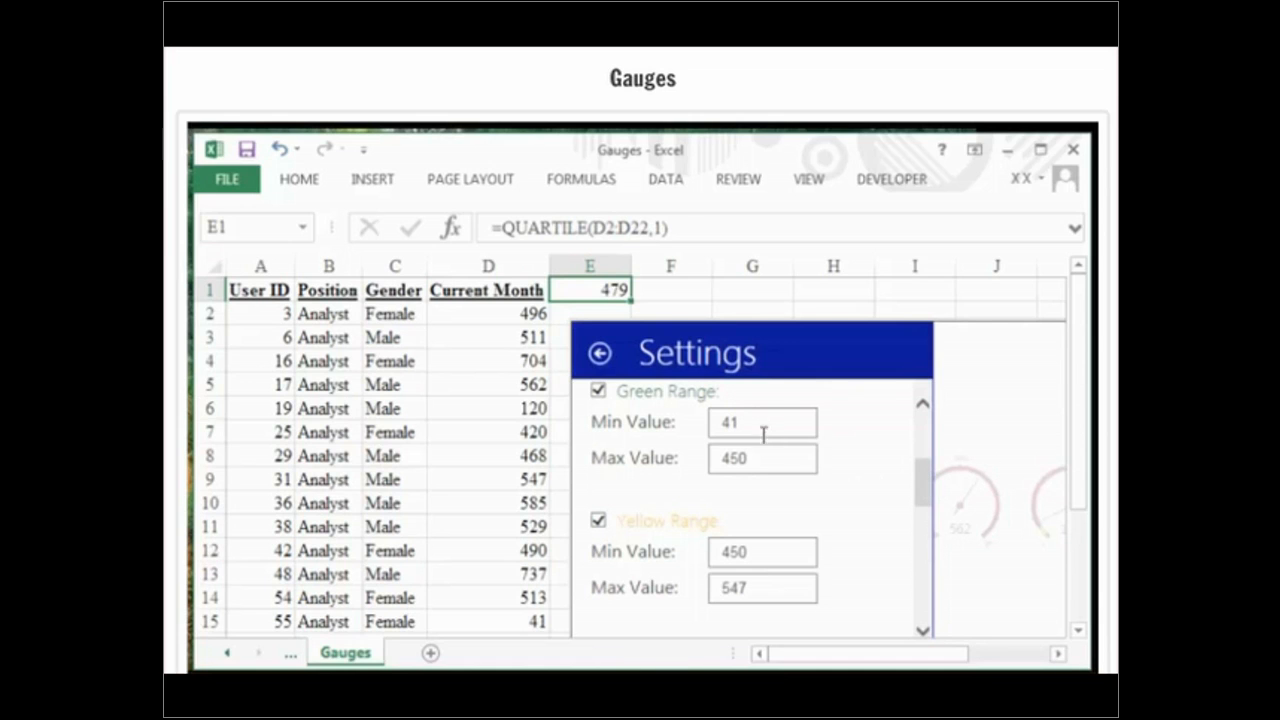
left_click_drag(918, 480, 922, 497)
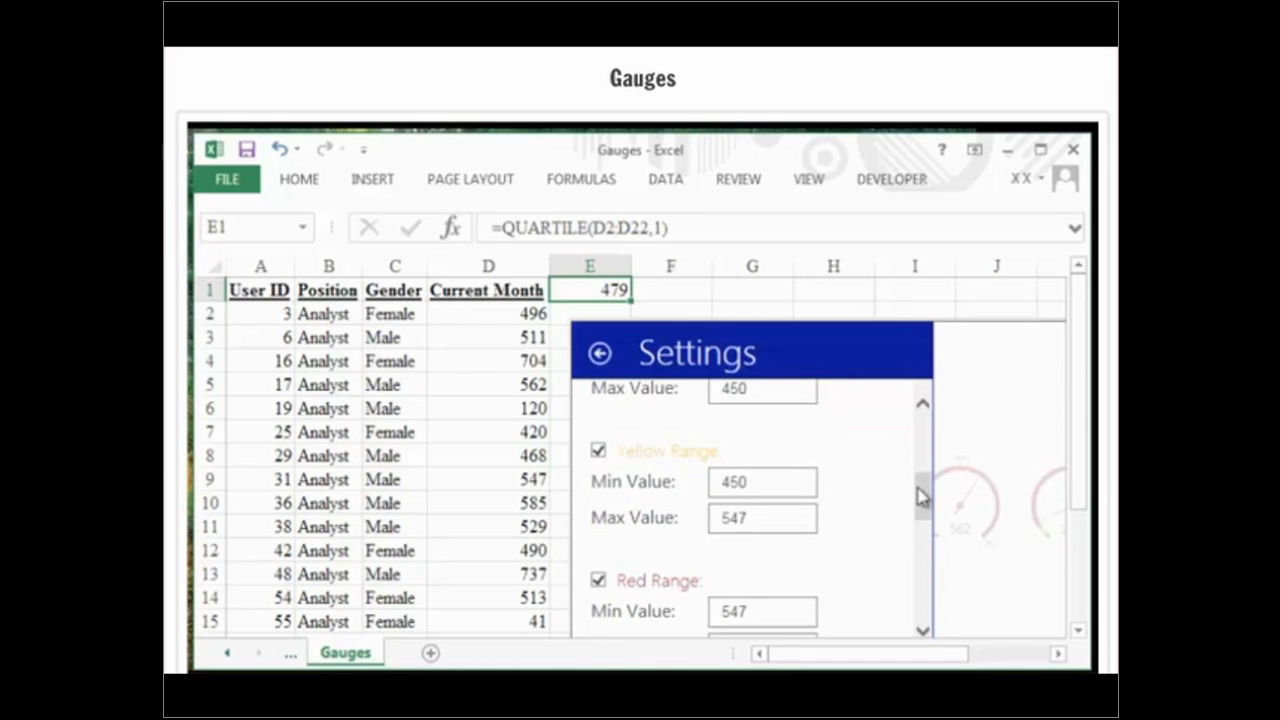
left_click_drag(922, 497, 923, 523)
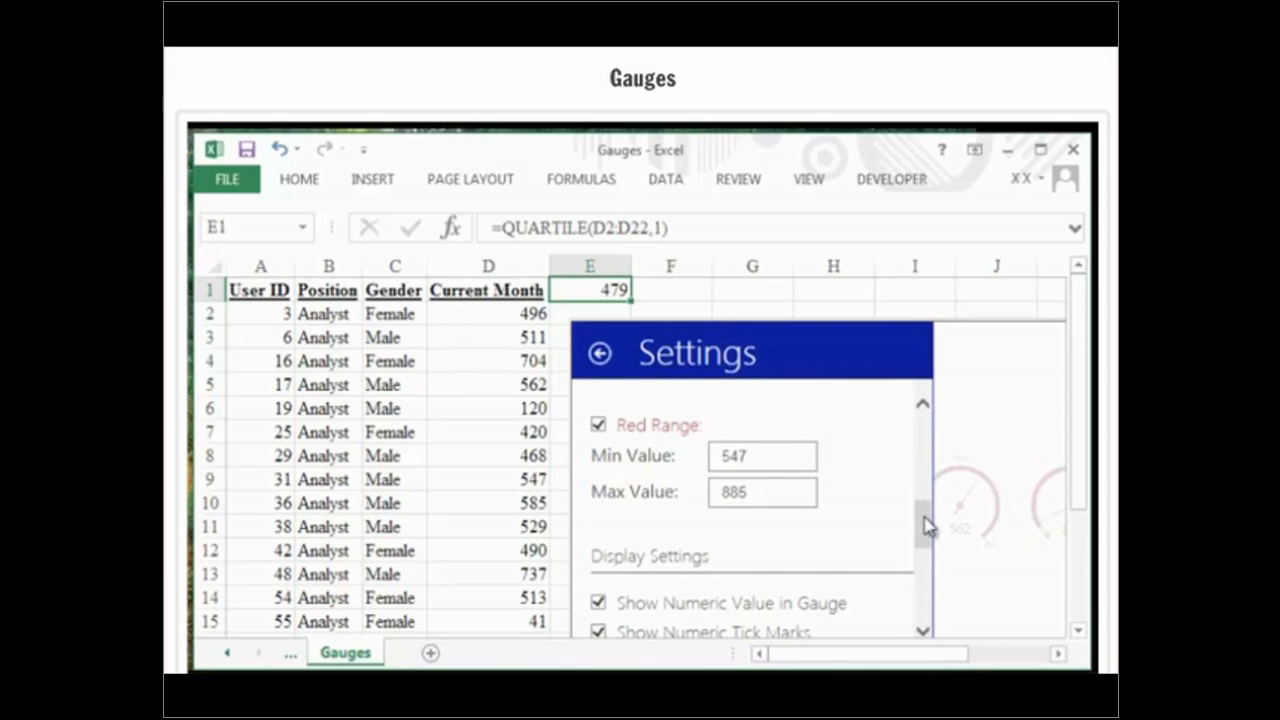
left_click_drag(926, 527, 926, 617)
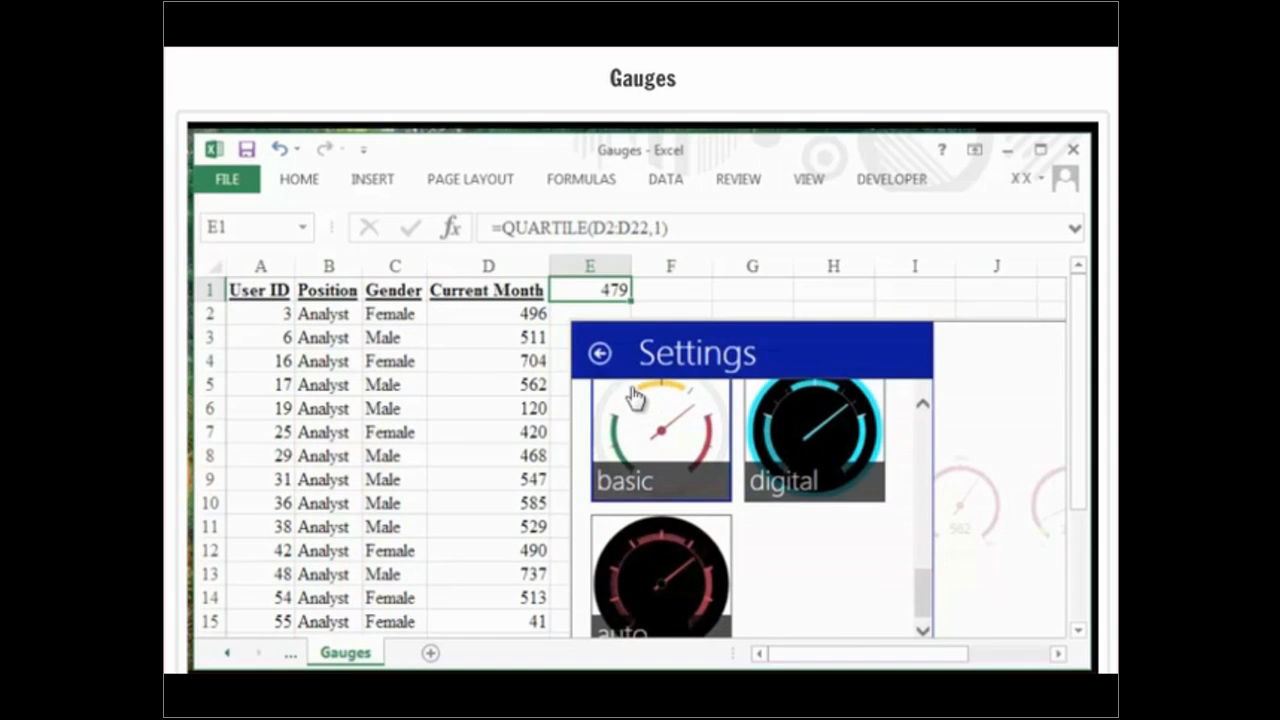